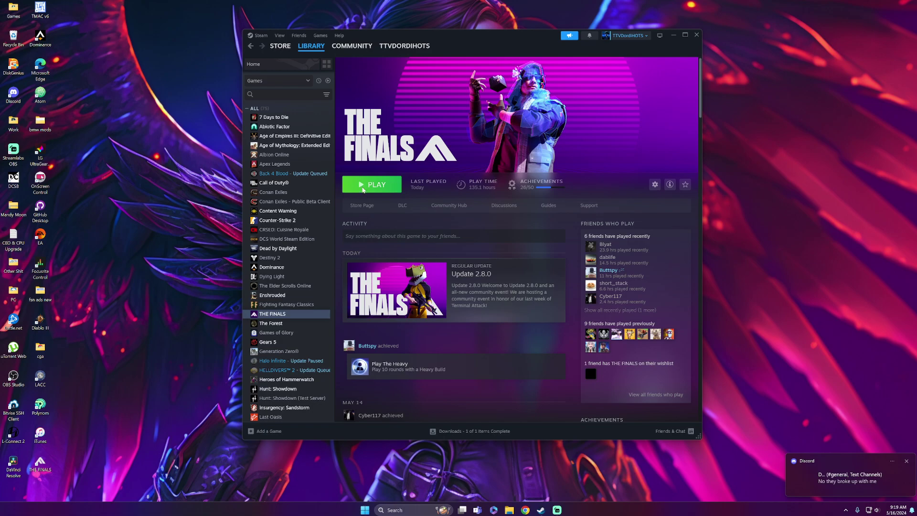
Step: Launch THE FINALS from its Steam library page and let it crash to the UE5-Discovery crash reporter
click(365, 190)
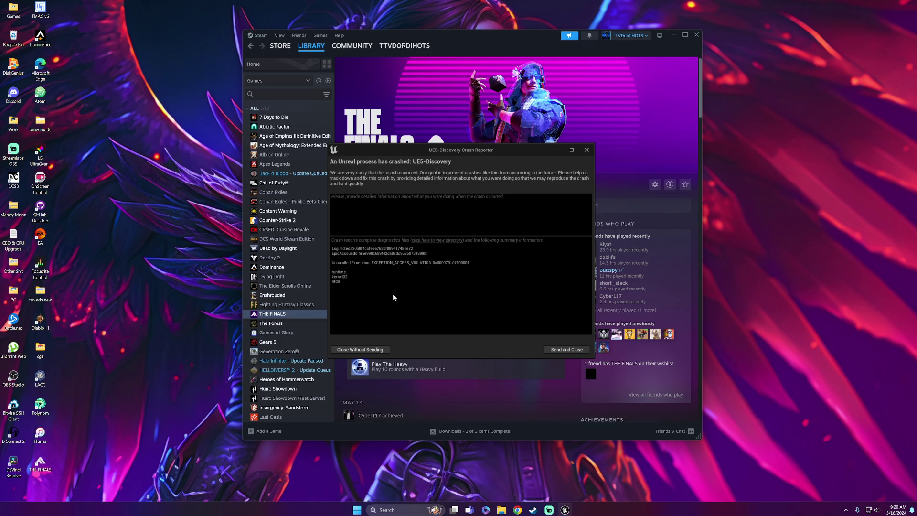
Step: Close the crash report without sending it and dismiss the Discord notification
click(371, 350)
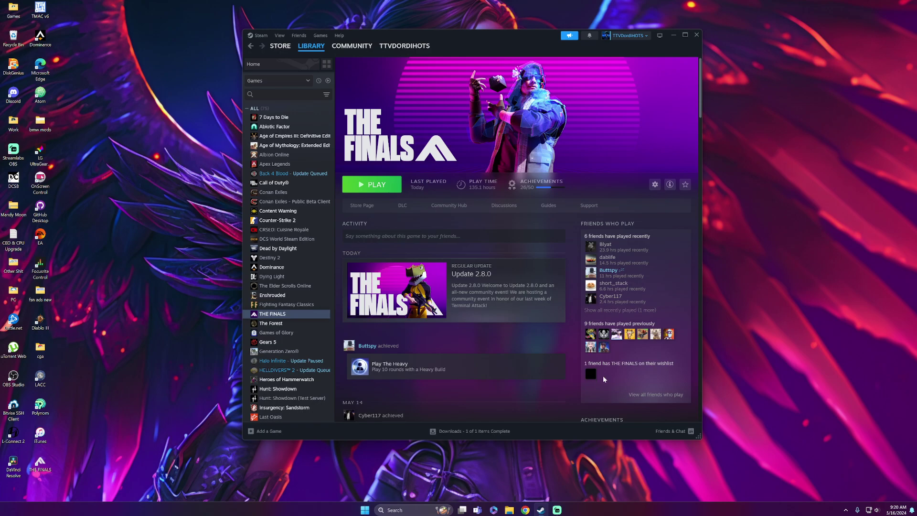
click(845, 510)
click(825, 499)
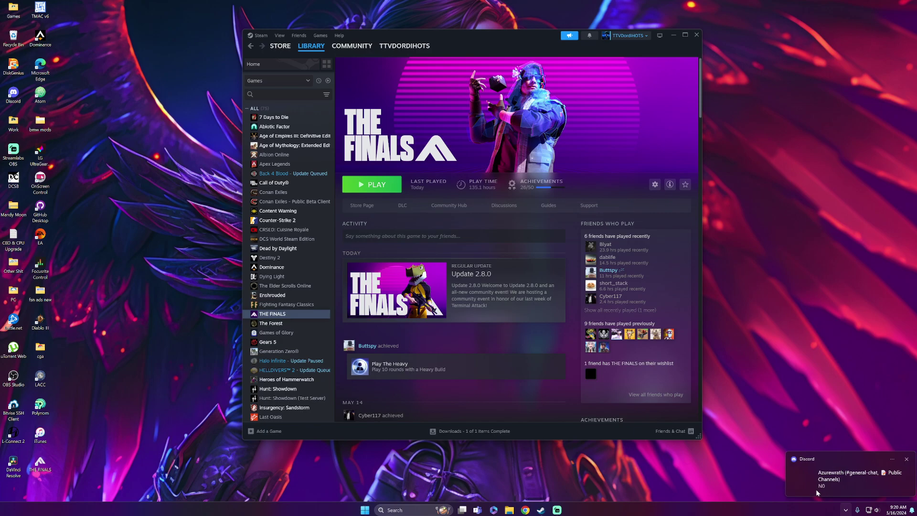
click(906, 459)
Step: Quit all Razer apps with Exit All Apps on the Razer tray icon
click(845, 509)
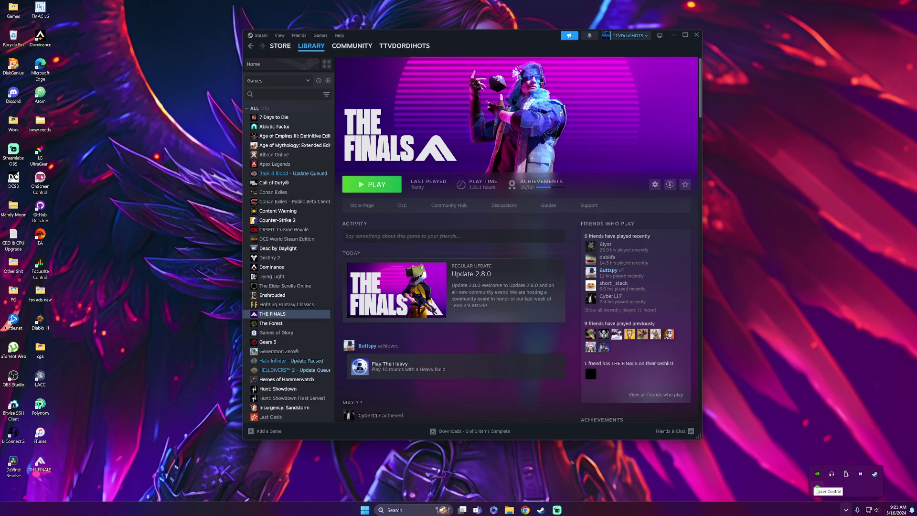
click(817, 491)
click(907, 461)
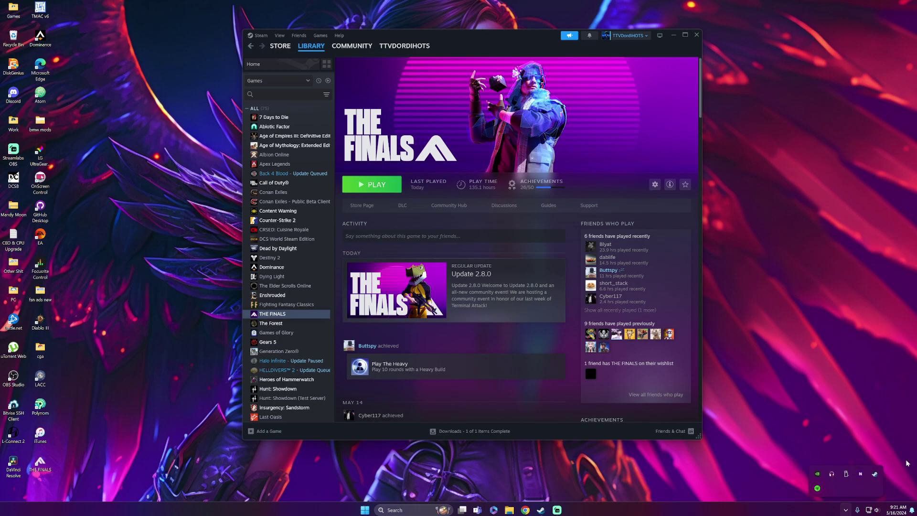
click(845, 510)
right_click(818, 490)
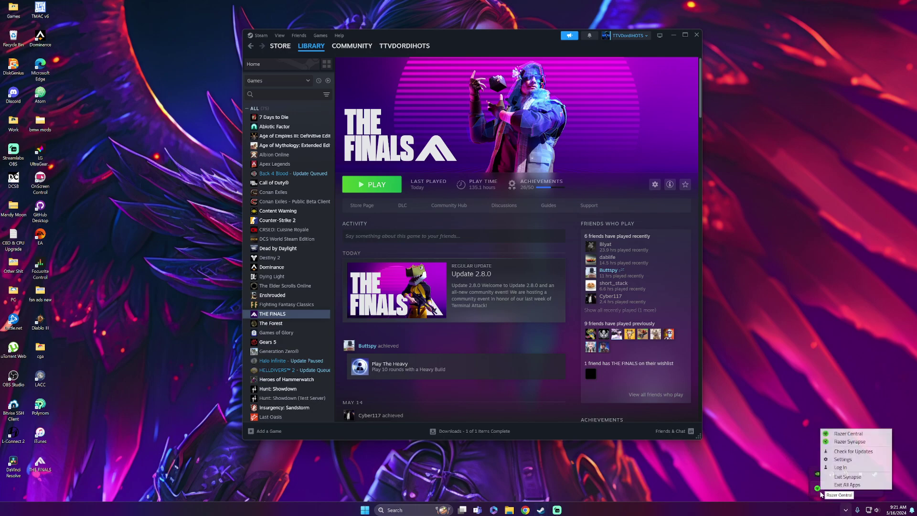
click(847, 485)
scroll(621, 310, down, 5)
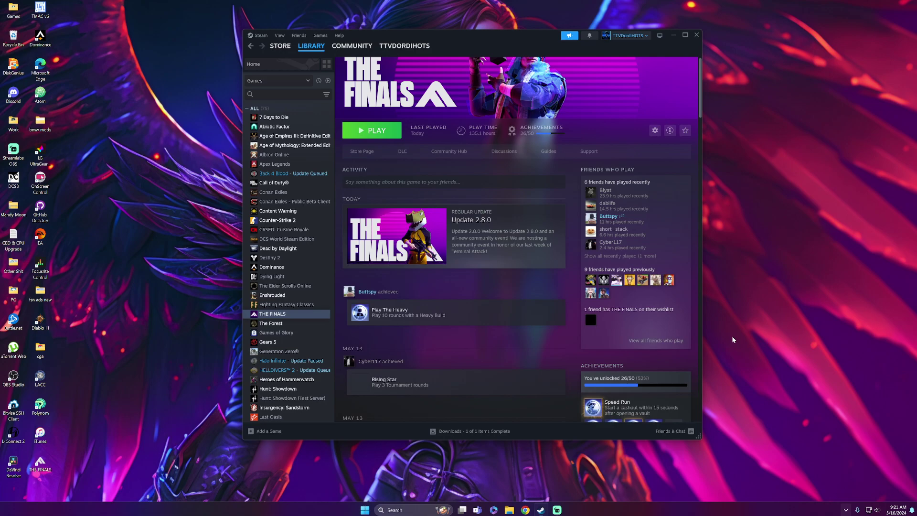
Step: Scroll Task Manager's process list to the top, showing Razer Synapse Service Process and Steam (32 bit)
scroll(546, 275, up, 5)
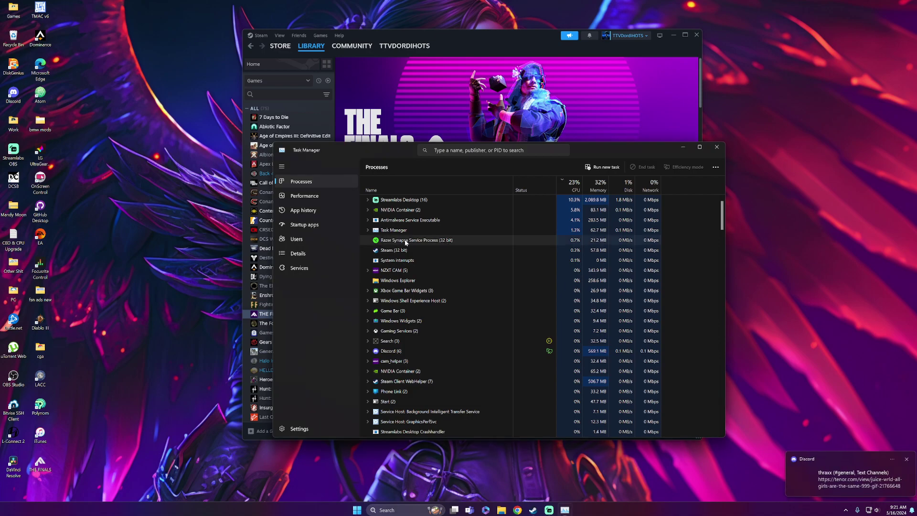
Step: End the Razer Synapse Service Process and Razer Central Service tasks
click(406, 241)
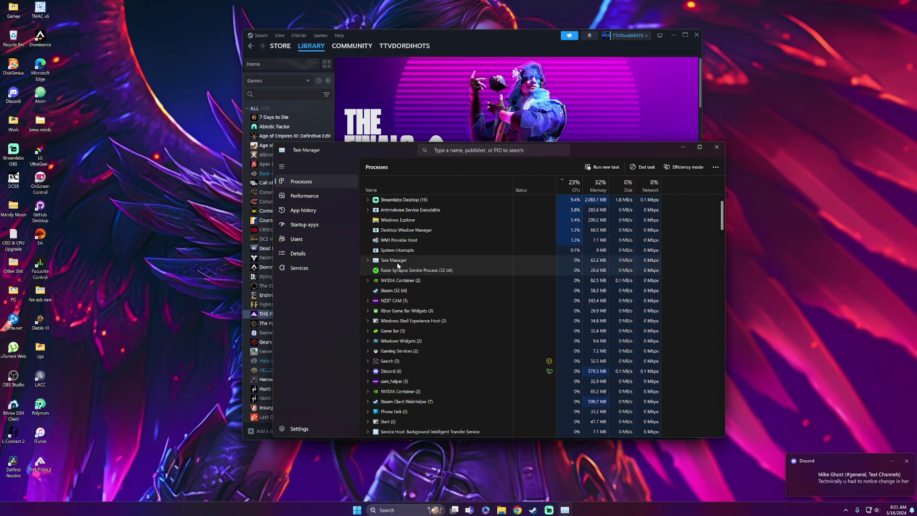
right_click(406, 271)
click(406, 275)
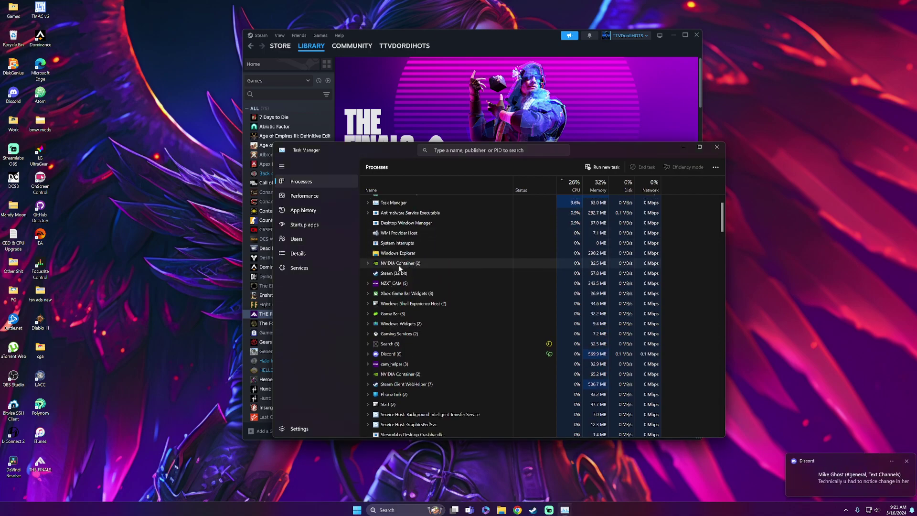
scroll(399, 268, down, 3)
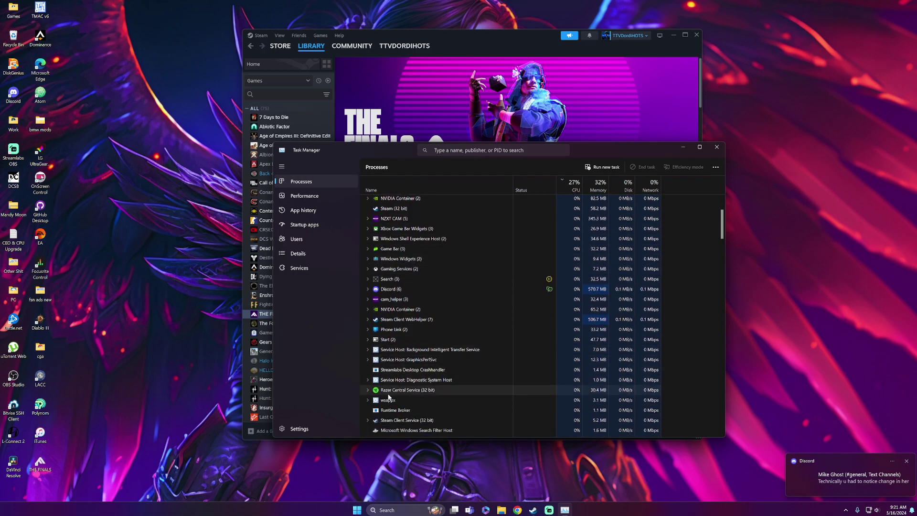
click(395, 391)
right_click(396, 391)
click(413, 401)
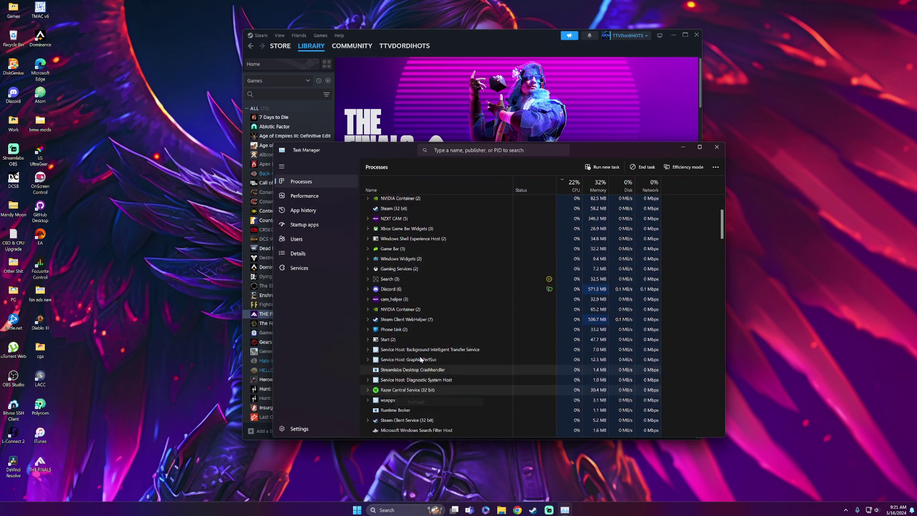
Step: End the Razer Chroma SDK Service and Razer Chroma SDK REST Server tasks
scroll(430, 325, down, 2)
scroll(435, 321, down, 5)
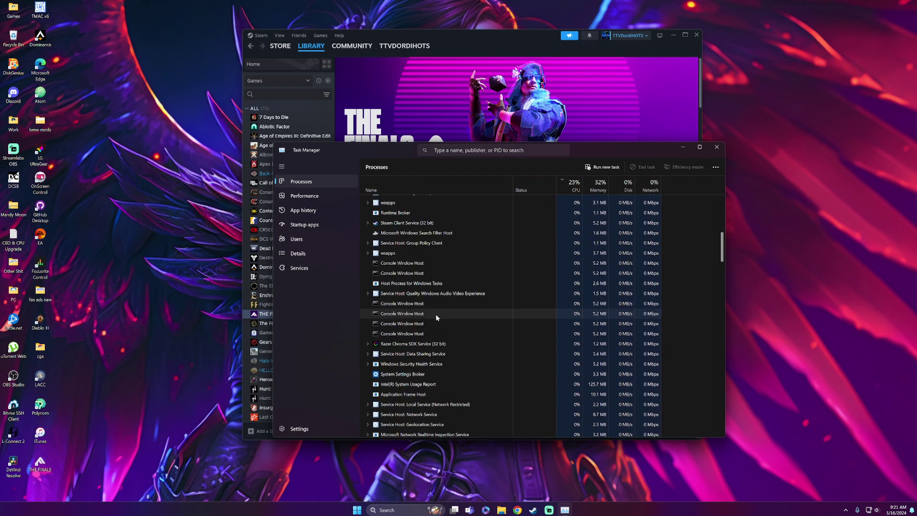
click(401, 344)
right_click(400, 347)
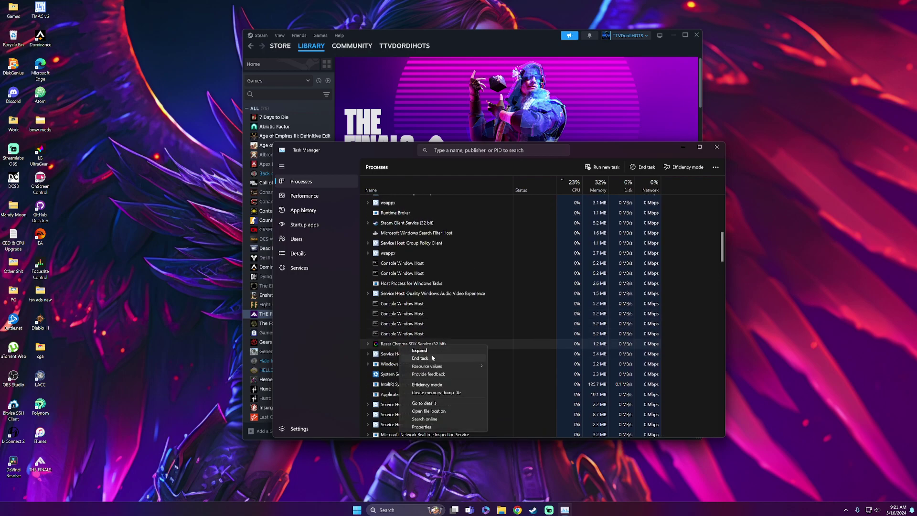
click(433, 359)
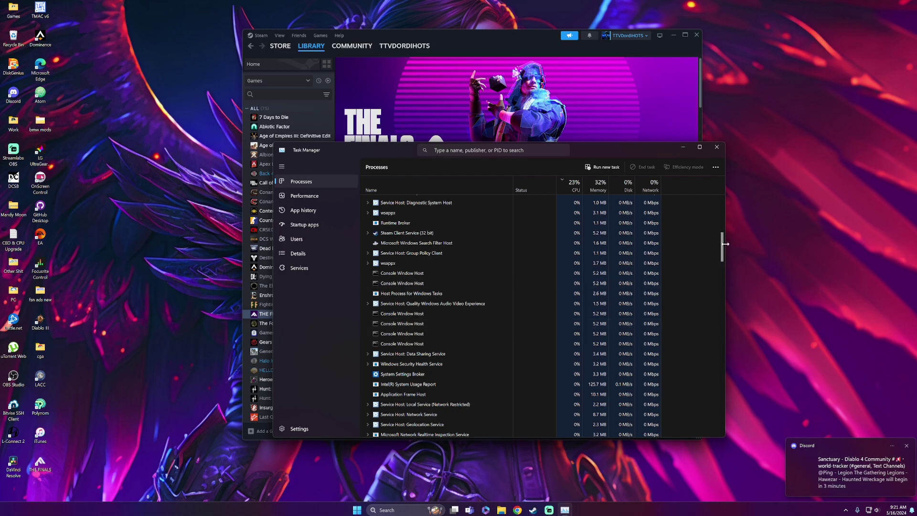
drag(721, 248, 720, 322)
right_click(393, 326)
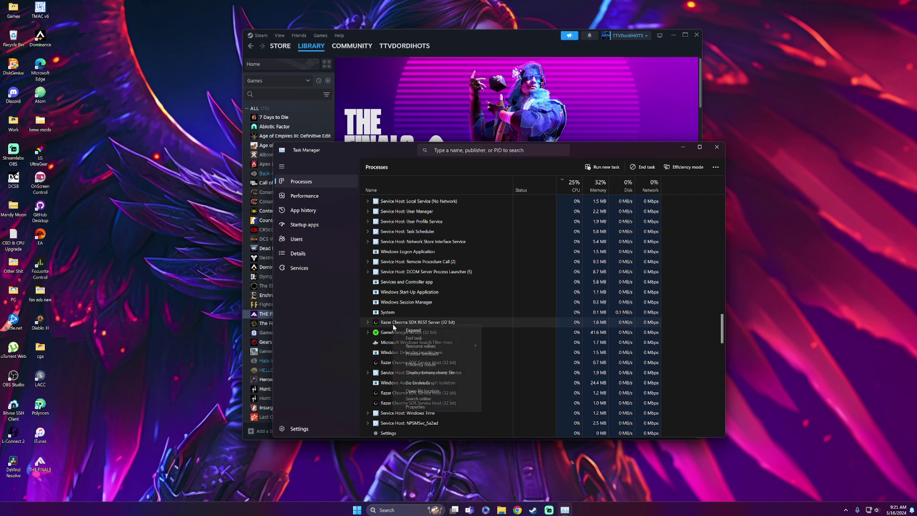
click(436, 337)
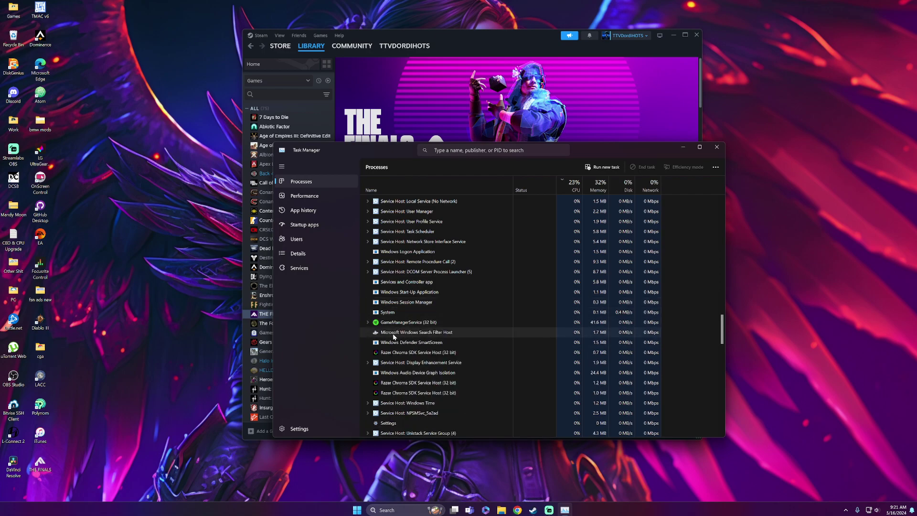
Step: End GameManagerService and two Razer Chroma SDK Service Host processes
right_click(393, 322)
click(442, 336)
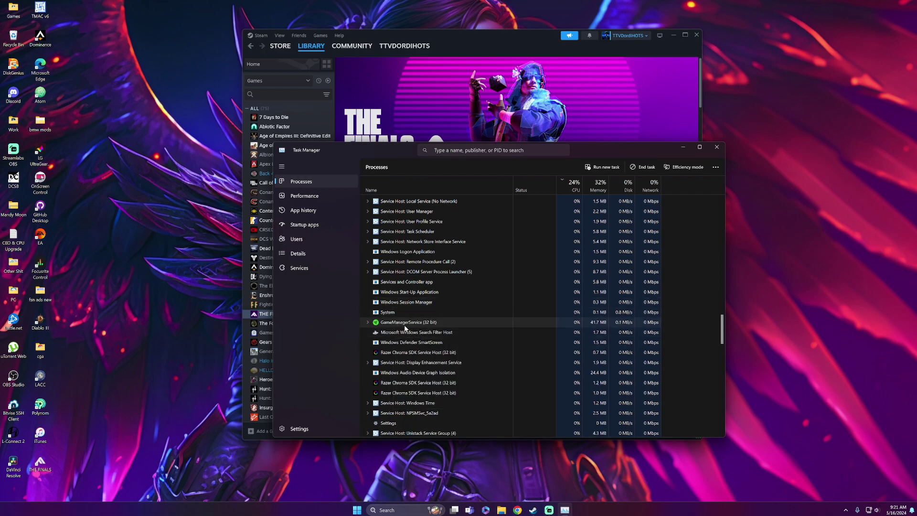
scroll(495, 316, down, 1)
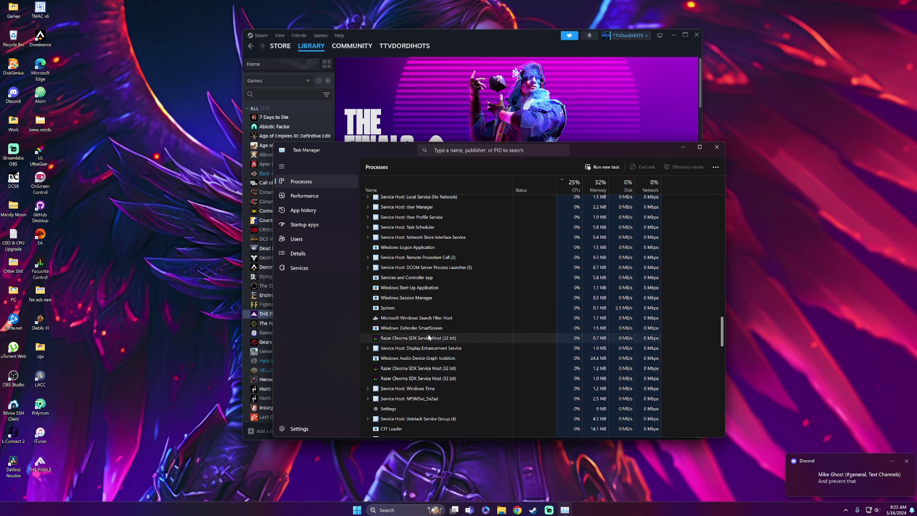
right_click(429, 337)
click(448, 340)
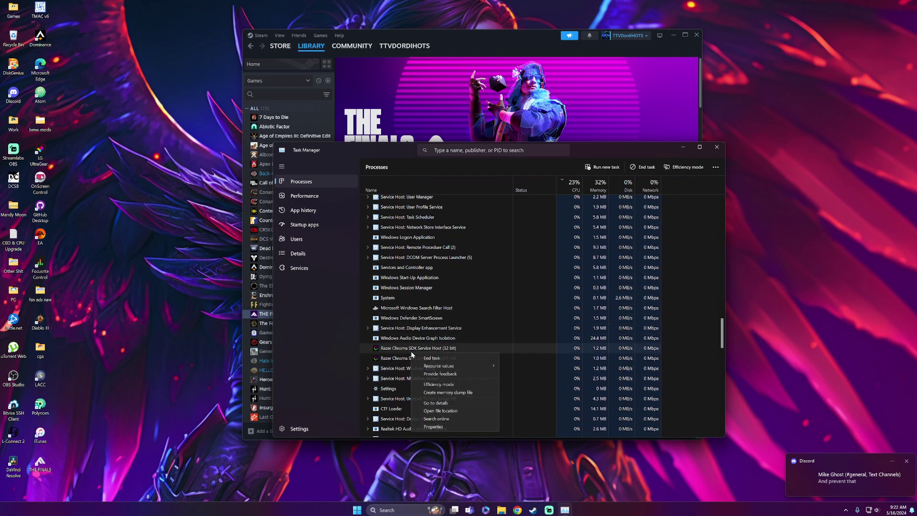
right_click(411, 354)
click(423, 357)
right_click(400, 353)
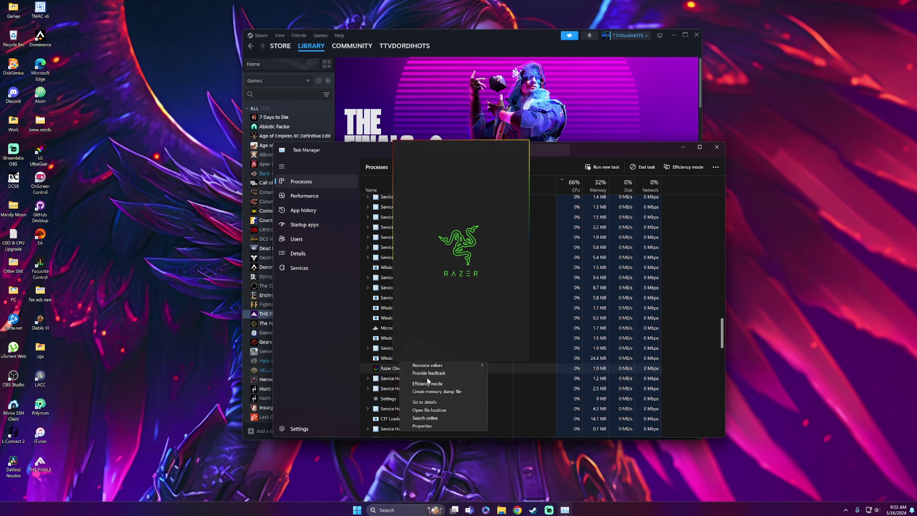
click(428, 358)
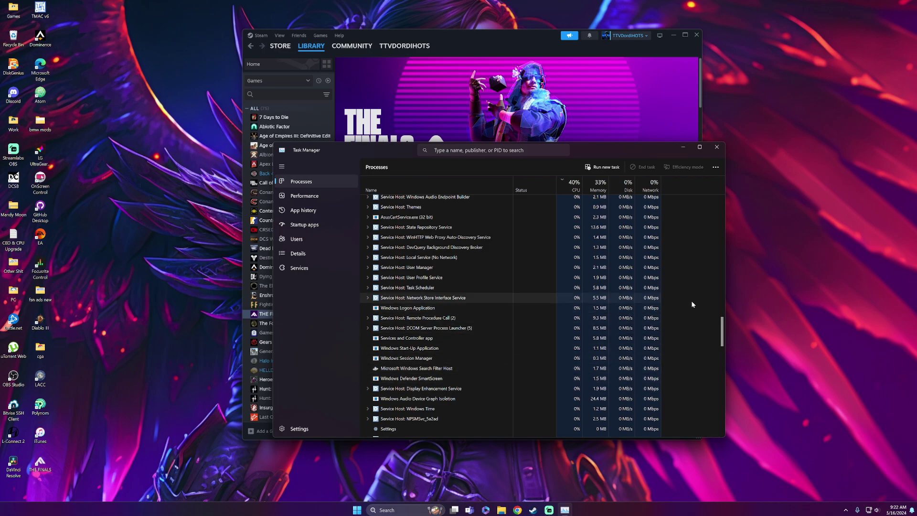
click(841, 305)
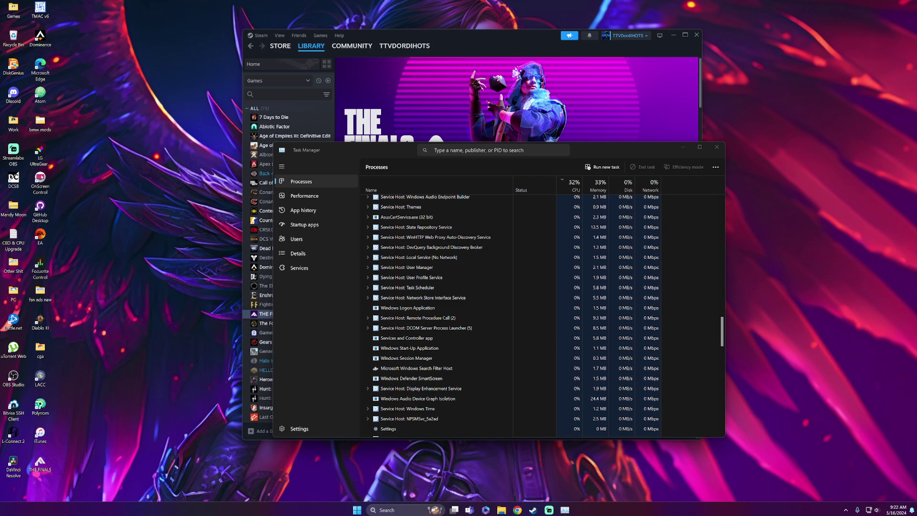
click(845, 511)
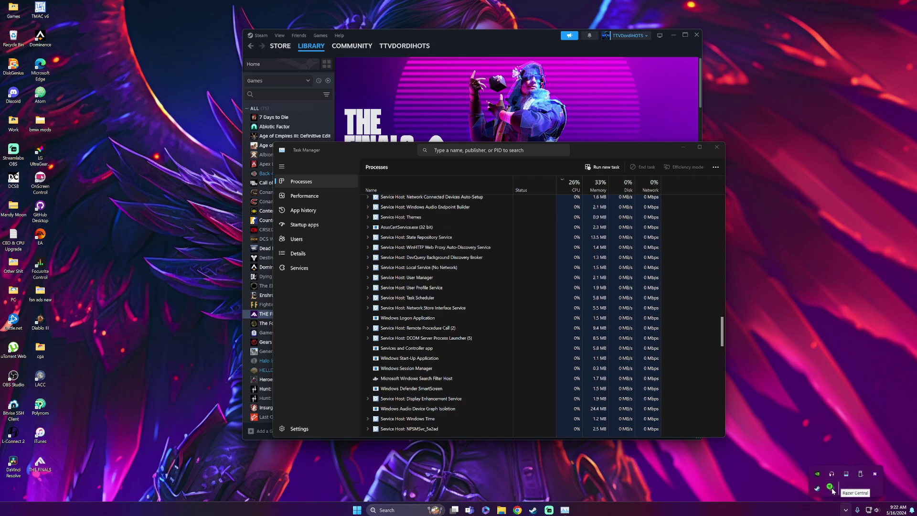
click(839, 487)
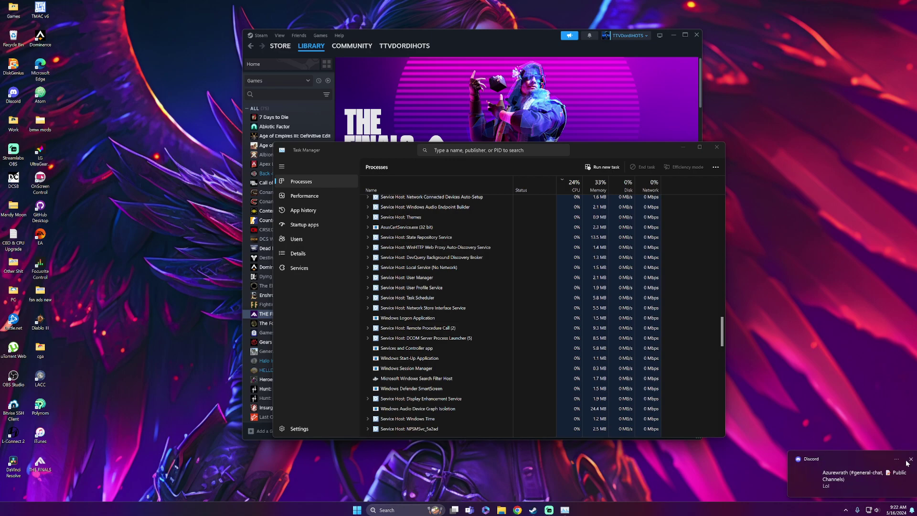
click(845, 510)
click(844, 499)
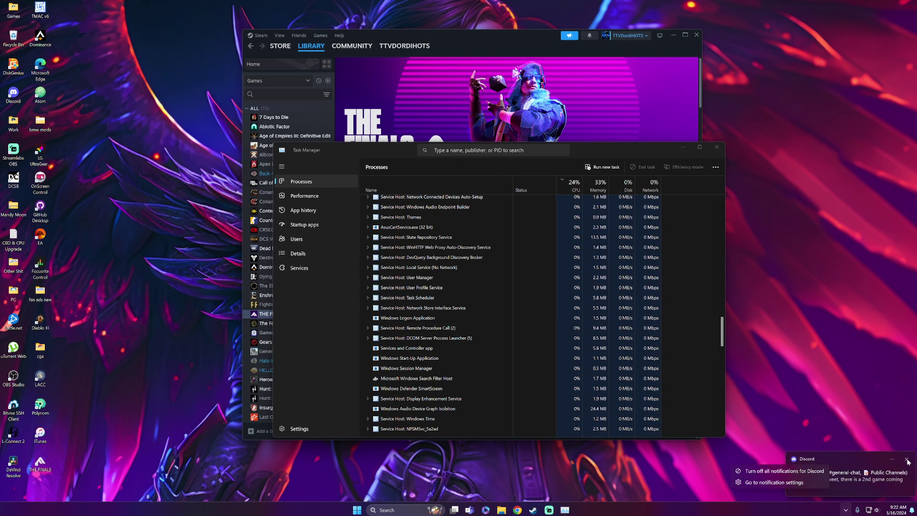
click(848, 510)
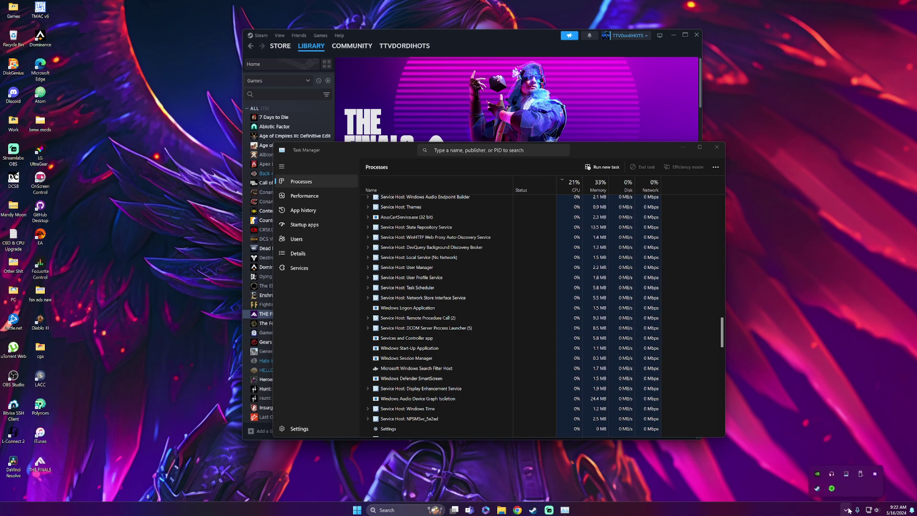
click(832, 488)
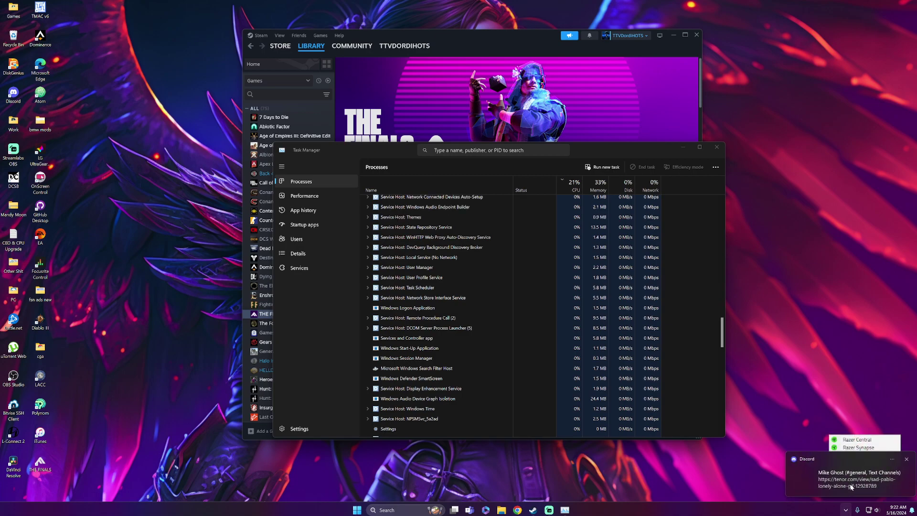
click(907, 460)
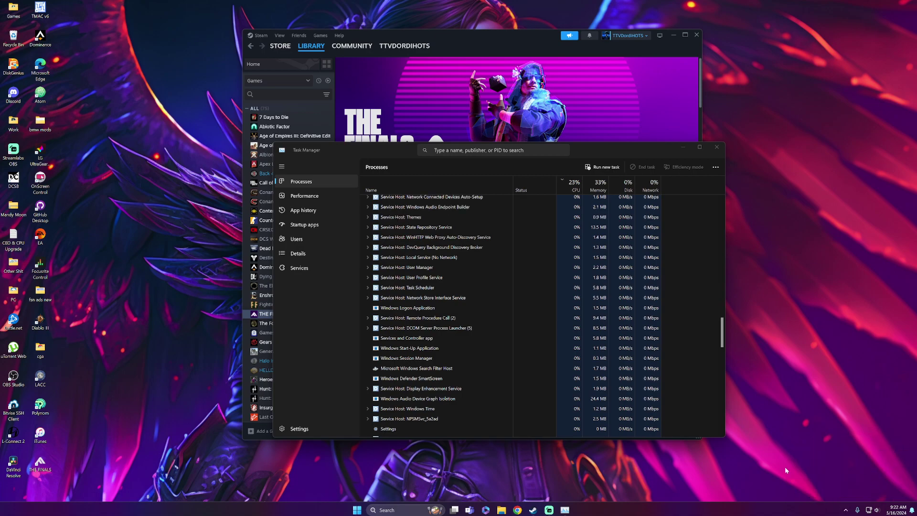
click(846, 510)
Step: End the two remaining Razer Chroma SDK Service Host processes
scroll(444, 333, down, 2)
drag(720, 330, 721, 415)
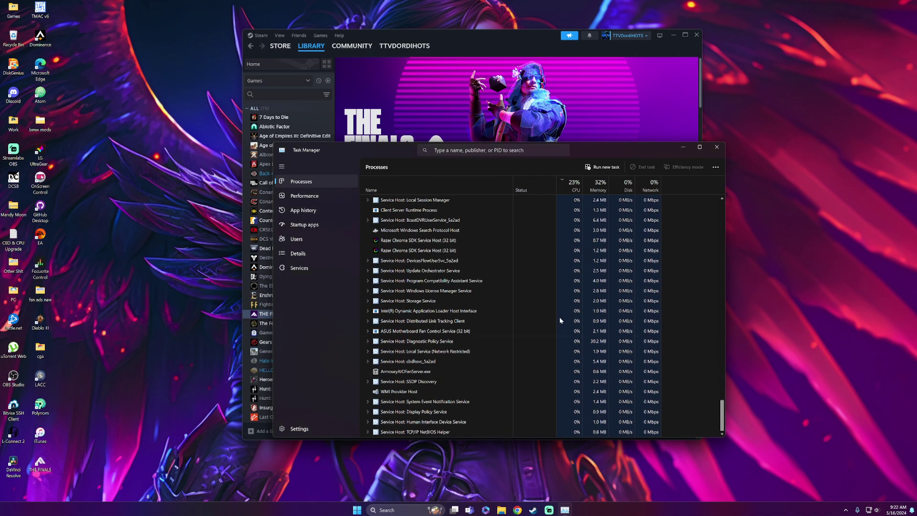
right_click(433, 246)
click(460, 248)
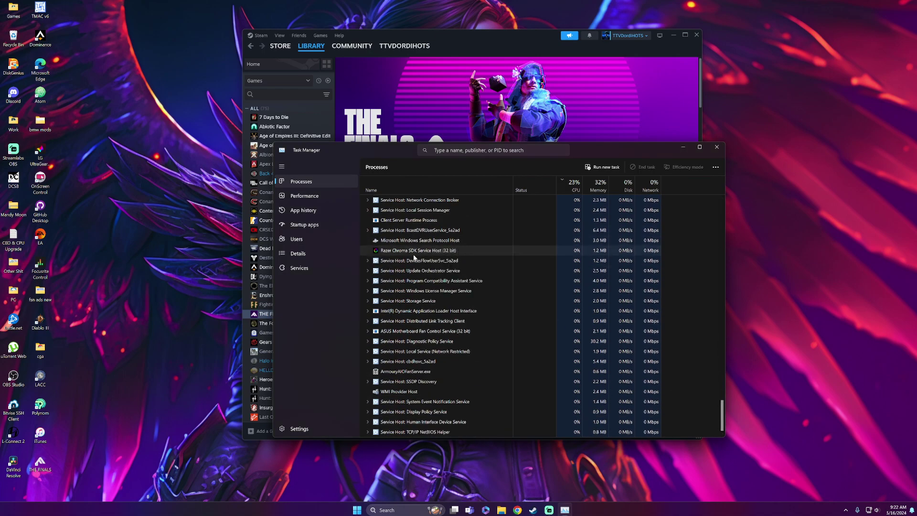
right_click(421, 251)
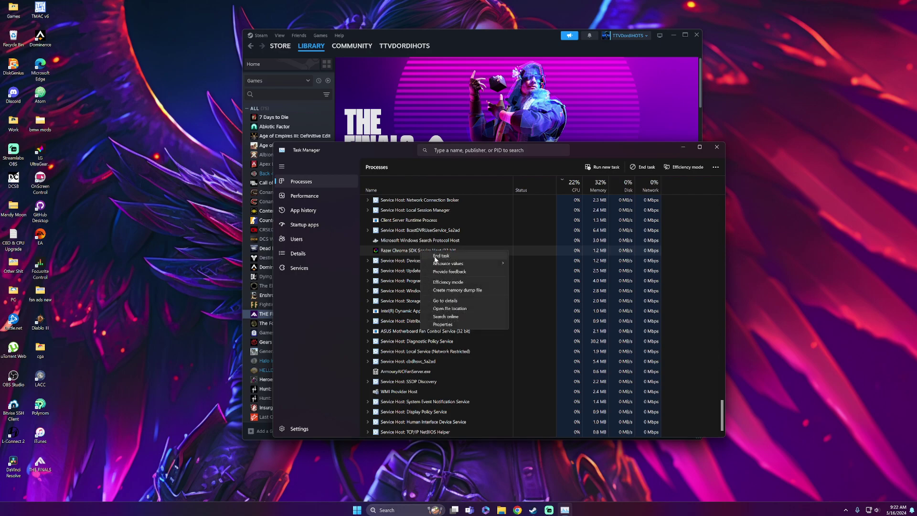
click(436, 260)
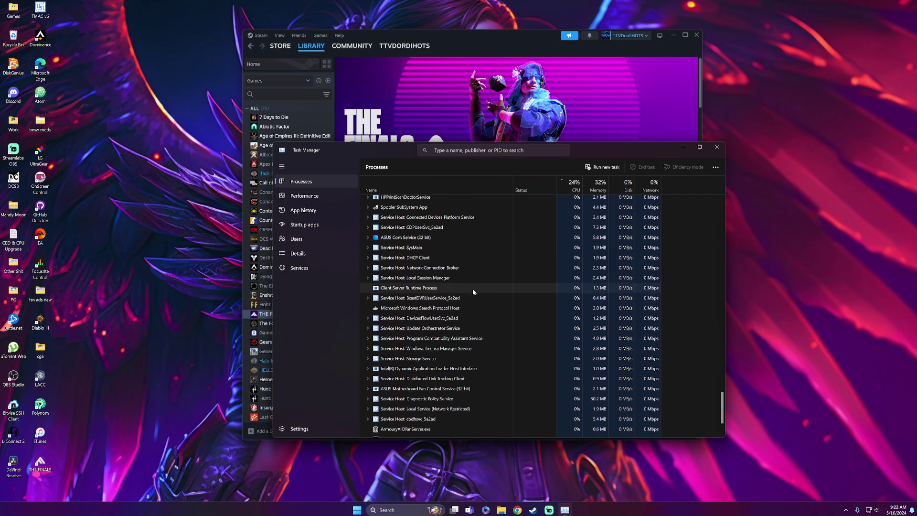
Step: End Razer Chroma Stream Server and another Razer Chroma SDK Service Host process
scroll(475, 290, up, 5)
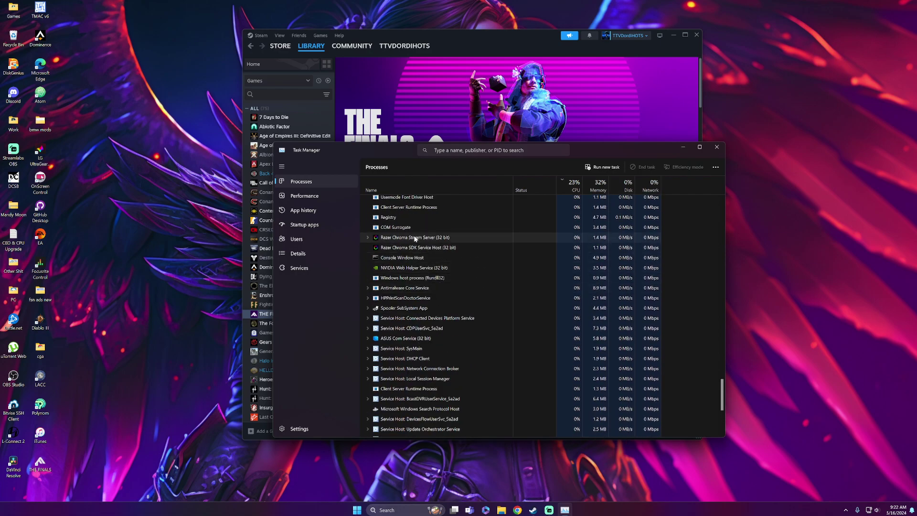
click(415, 239)
right_click(415, 238)
click(449, 245)
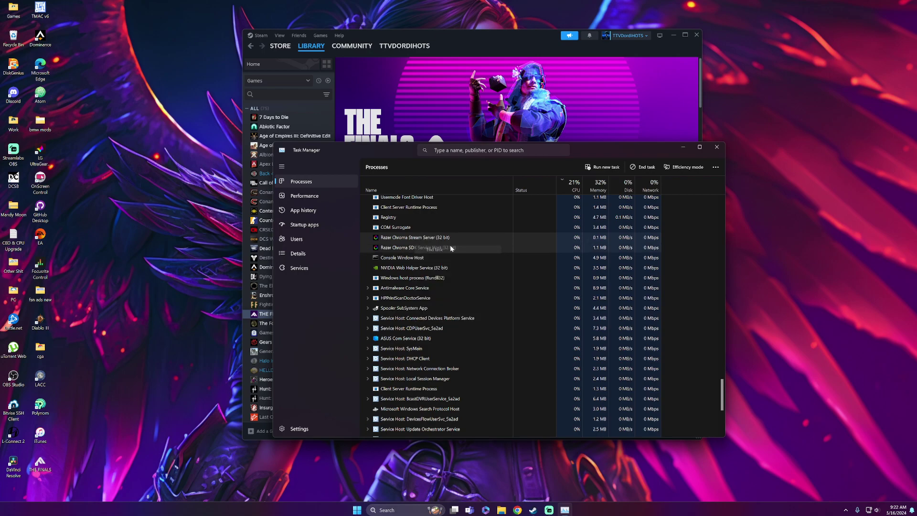
right_click(449, 240)
click(476, 243)
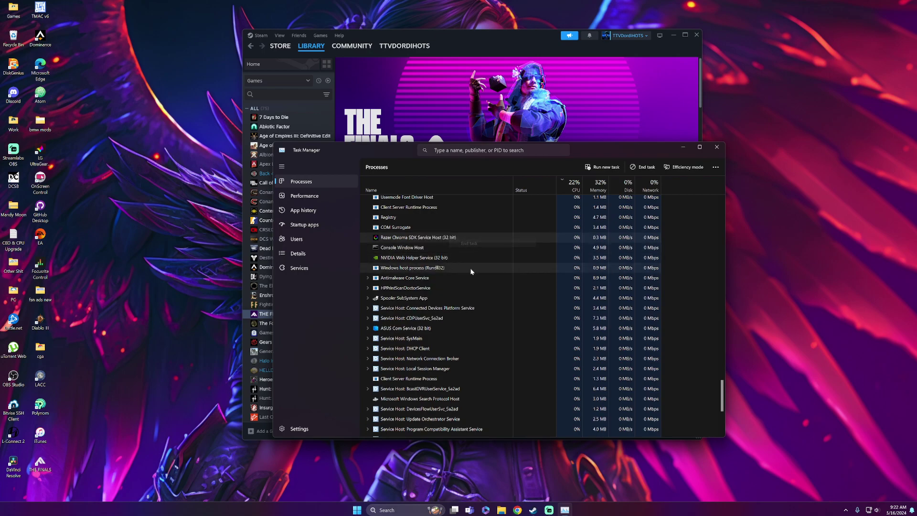
Step: End the Razer Synapse Service and GameManagerService processes
scroll(458, 270, up, 5)
scroll(449, 269, up, 15)
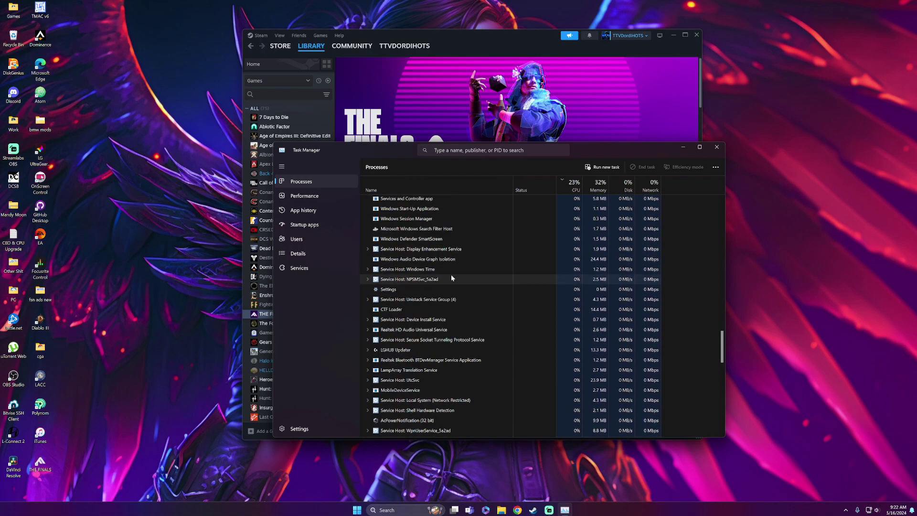
scroll(444, 273, up, 15)
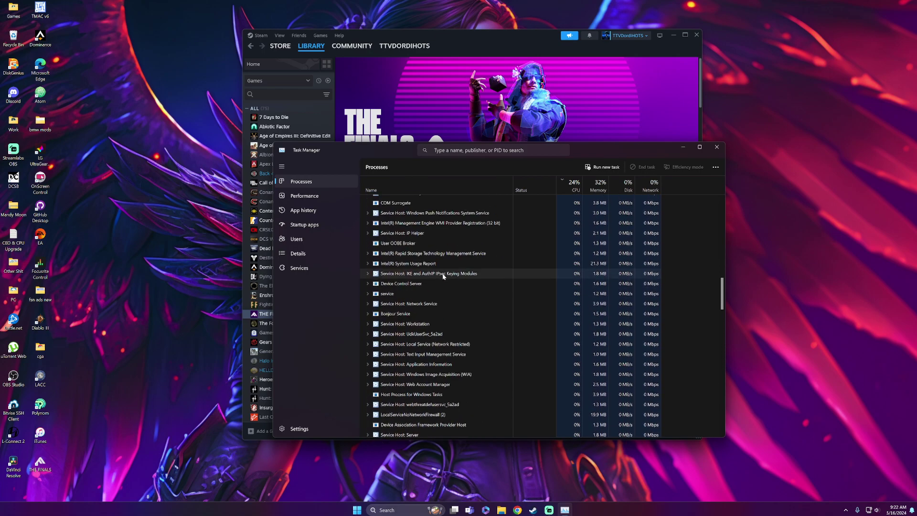
scroll(438, 269, up, 10)
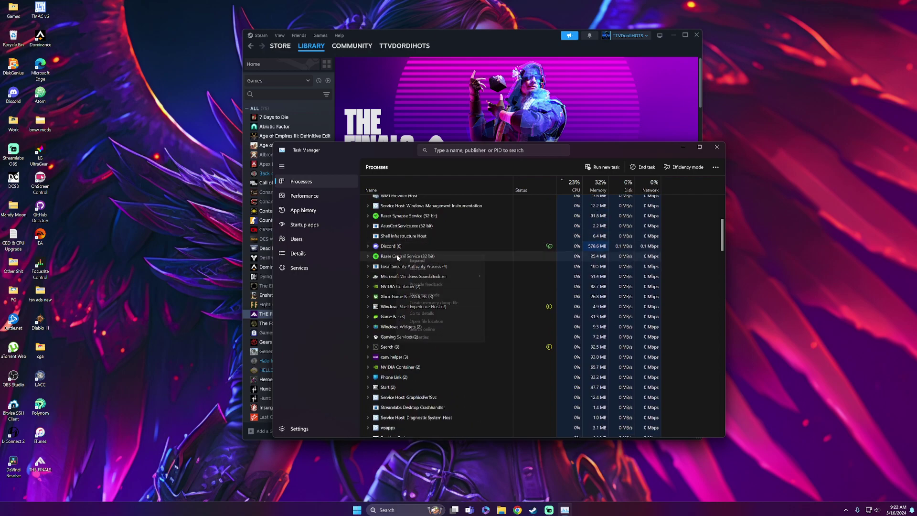
right_click(411, 258)
key(Escape)
right_click(390, 217)
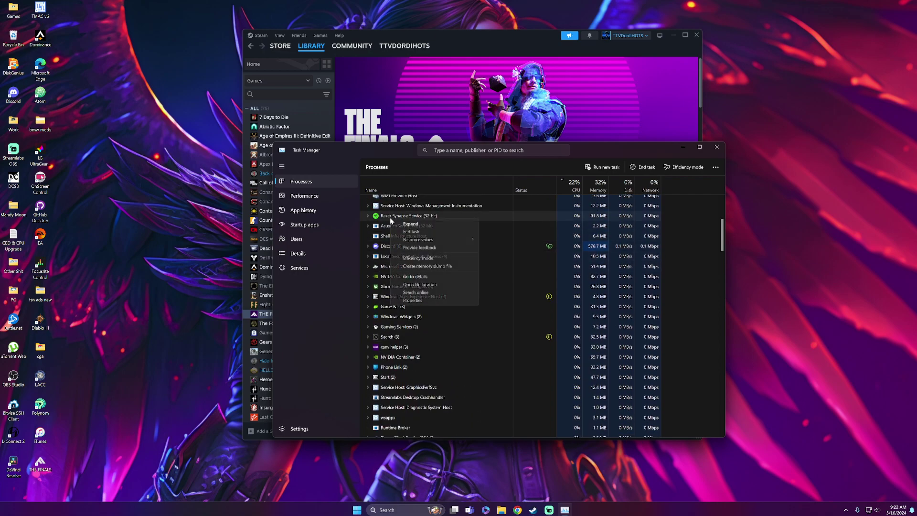
click(420, 233)
scroll(418, 267, up, 4)
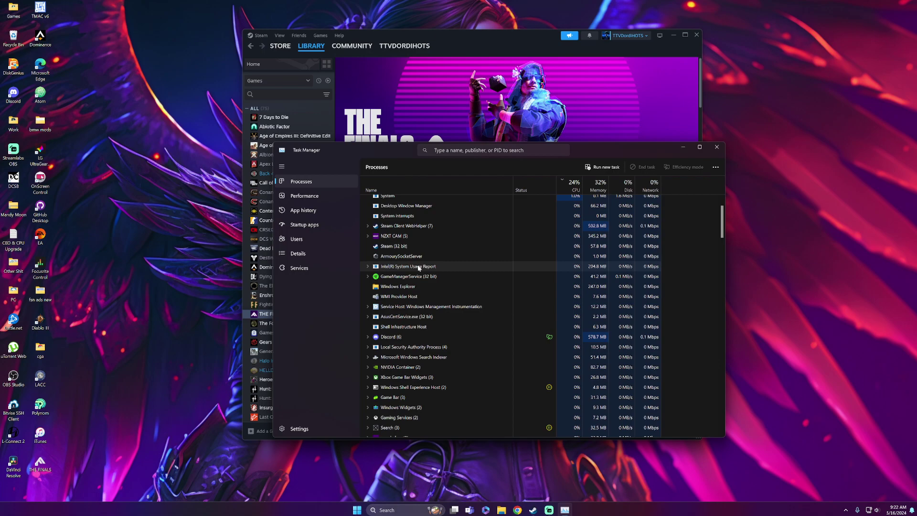
right_click(395, 276)
click(429, 286)
Step: Scroll through the process list to check which processes are still running
scroll(423, 285, up, 2)
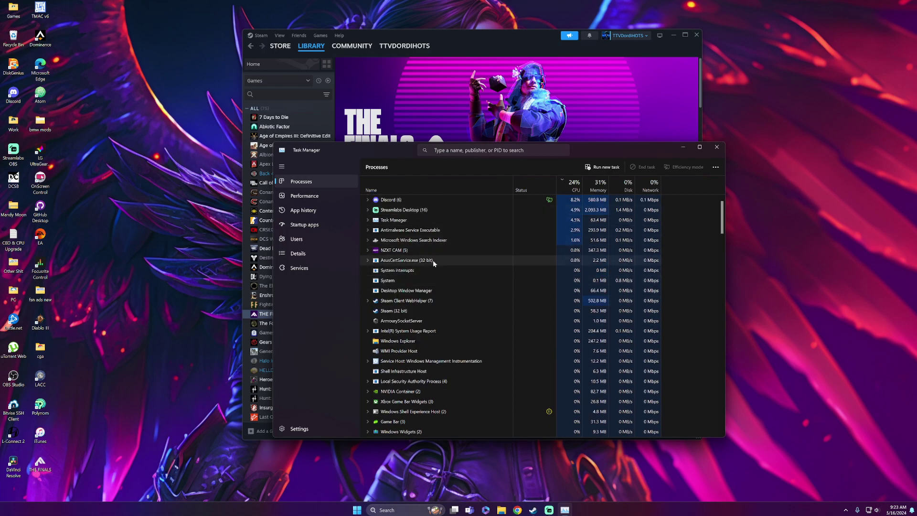
scroll(436, 270, down, 2)
scroll(437, 296, down, 8)
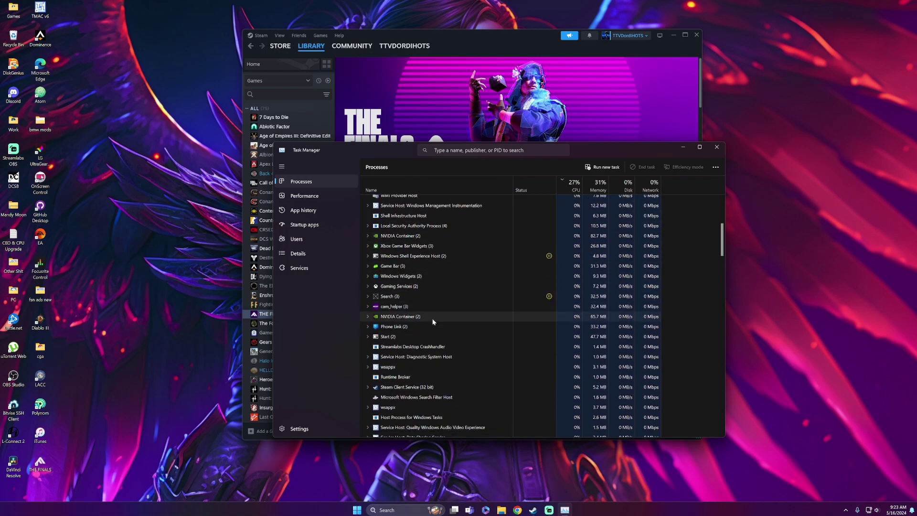
scroll(430, 323, down, 6)
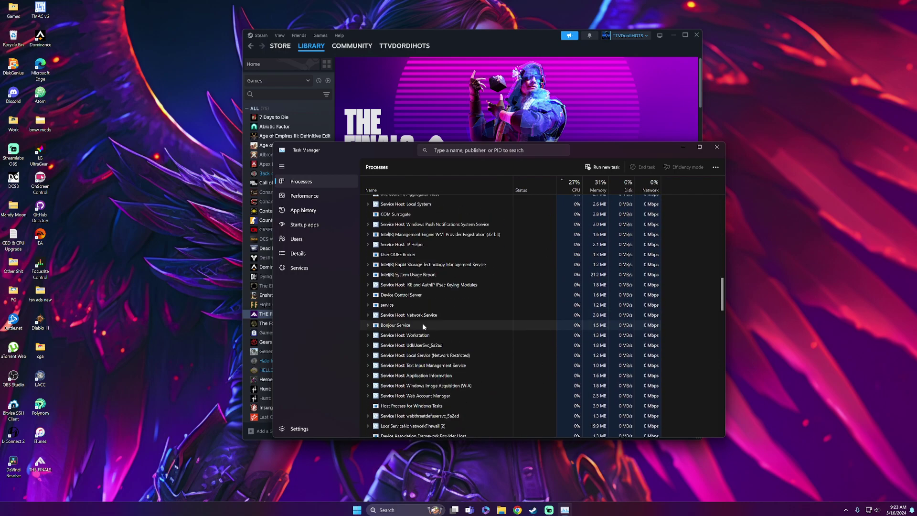
scroll(423, 326, down, 5)
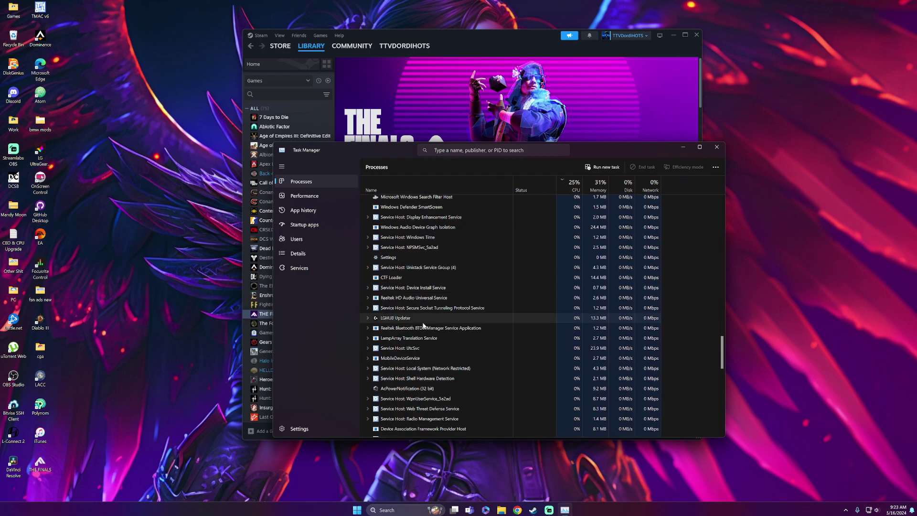
scroll(426, 325, down, 4)
scroll(423, 331, down, 8)
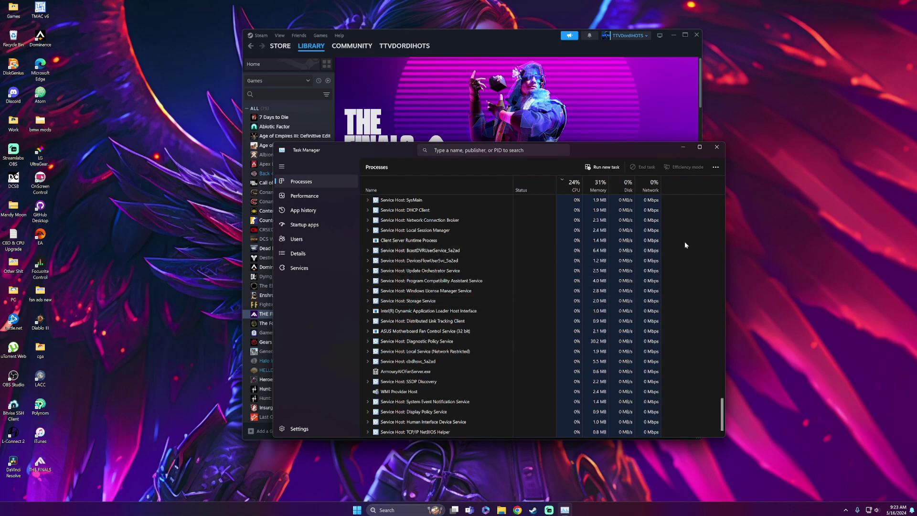
click(796, 278)
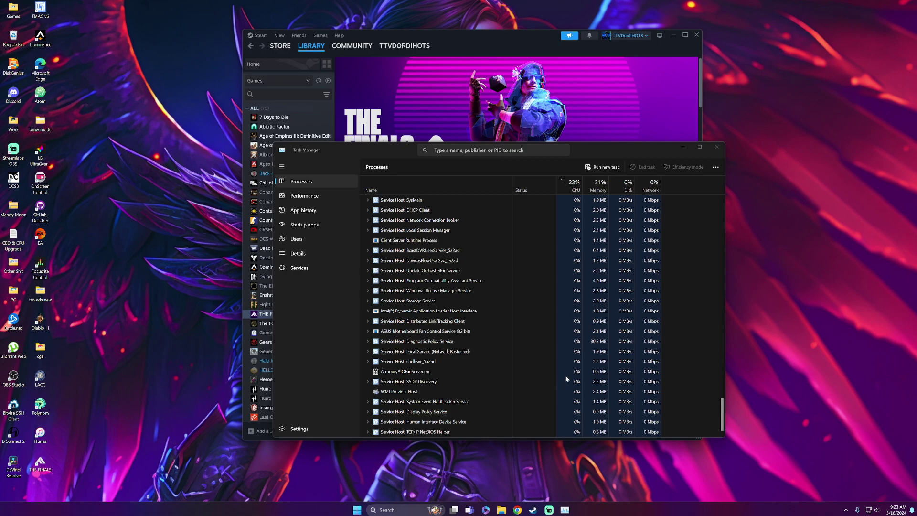
drag(722, 404, 720, 180)
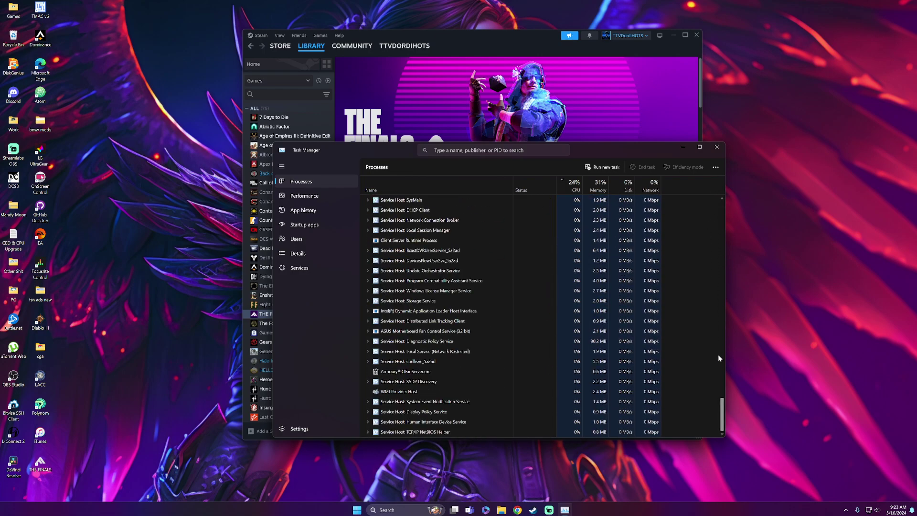
drag(722, 414, 717, 237)
Step: Close Task Manager and launch THE FINALS again from its Steam library page
click(716, 147)
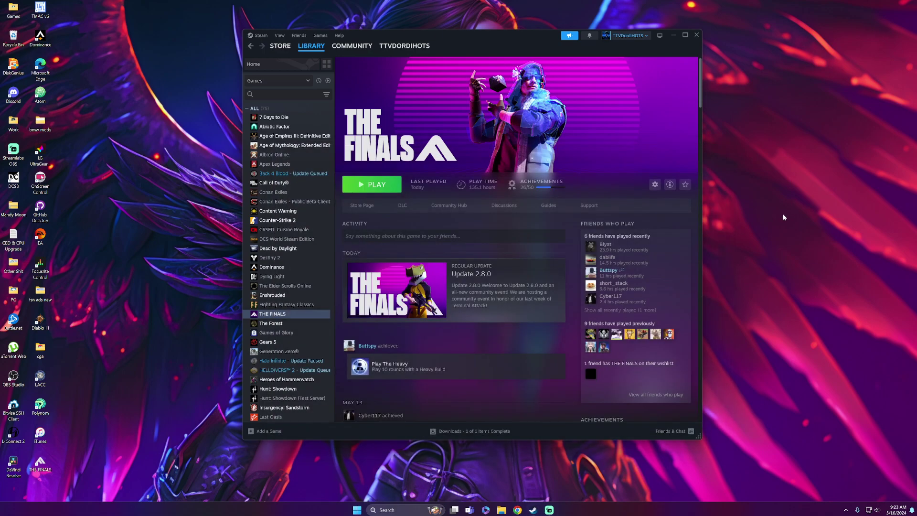
click(368, 185)
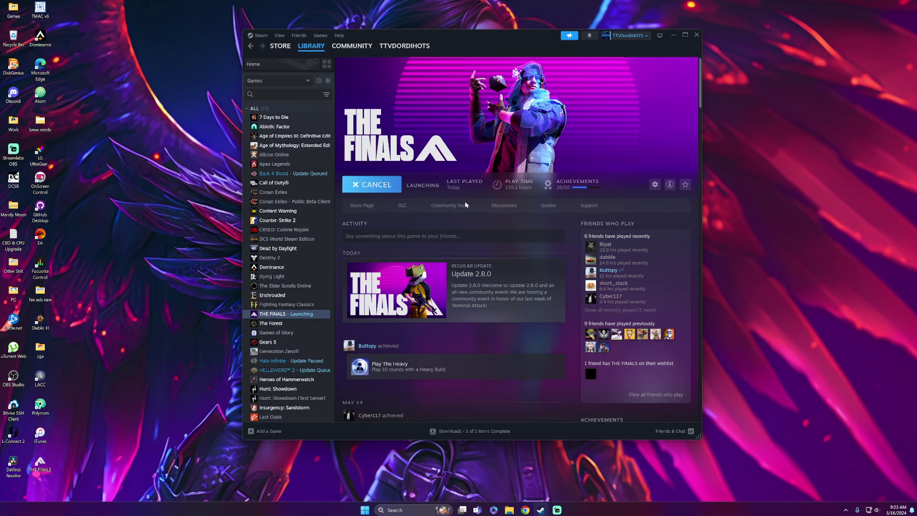